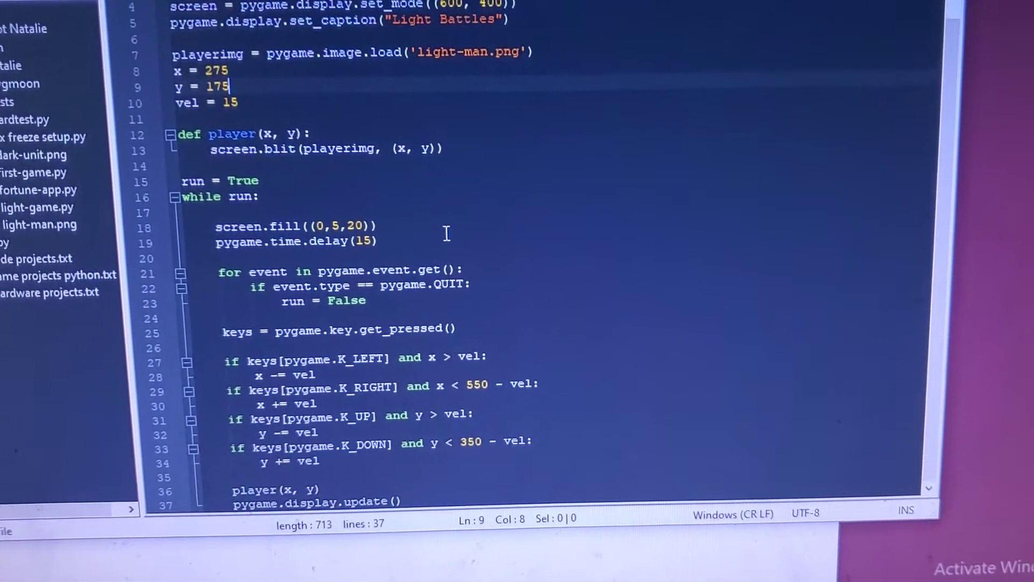
scroll(447, 234, up, 1)
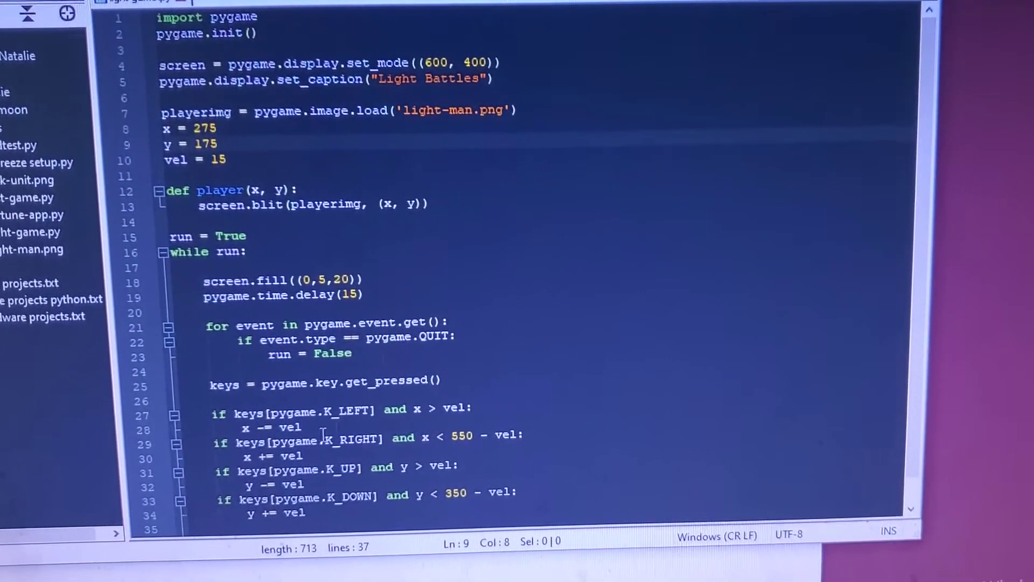
Step: Run light-game.py from the python folder and drag the Light Battles window toward the centre
click(472, 570)
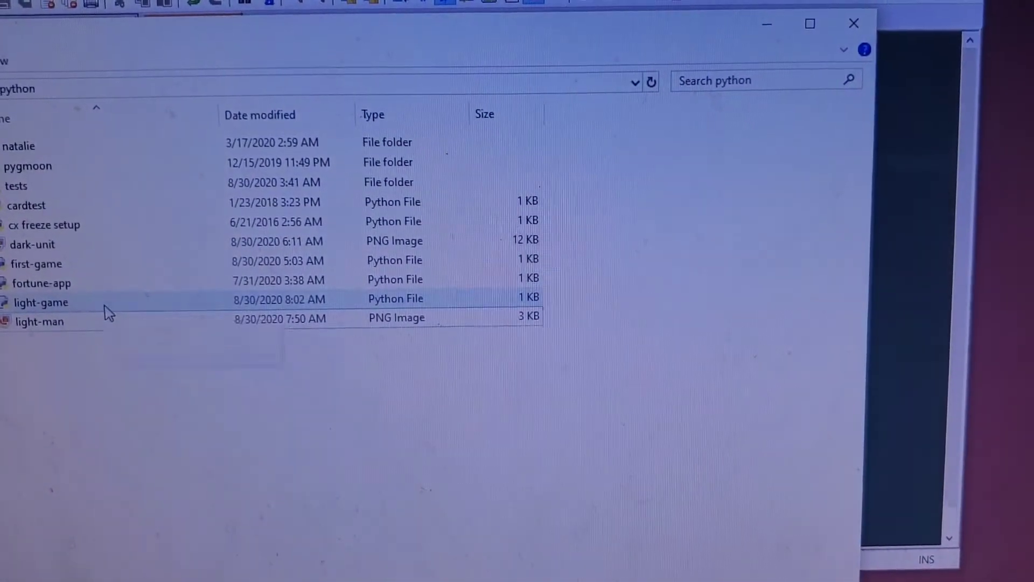
click(110, 314)
double_click(114, 321)
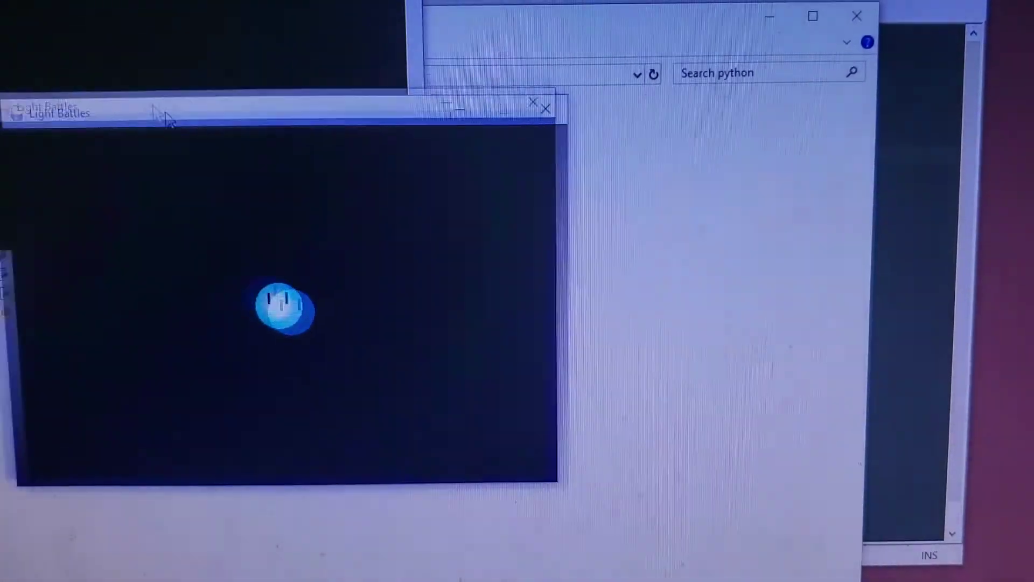
drag(162, 106, 365, 175)
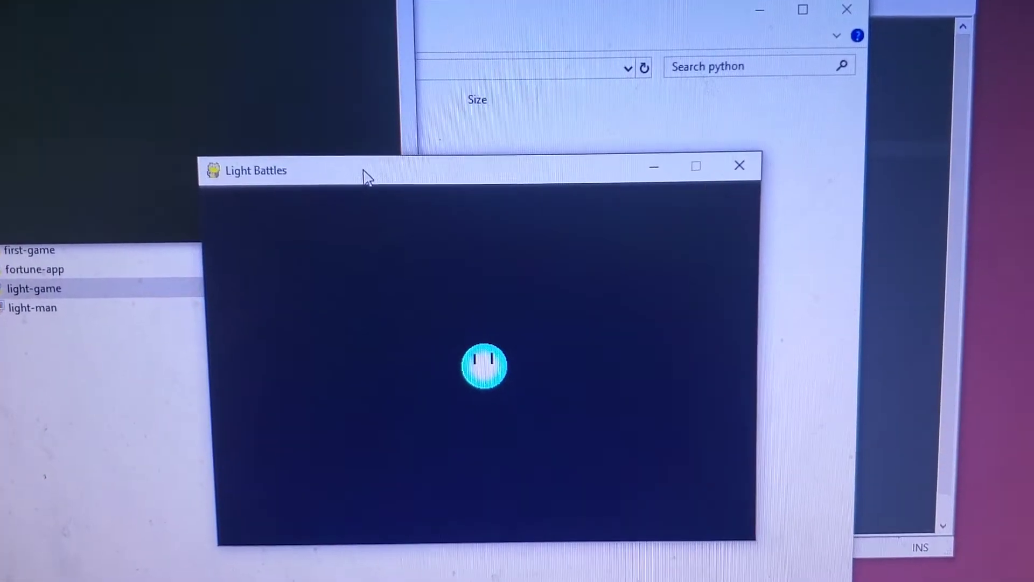